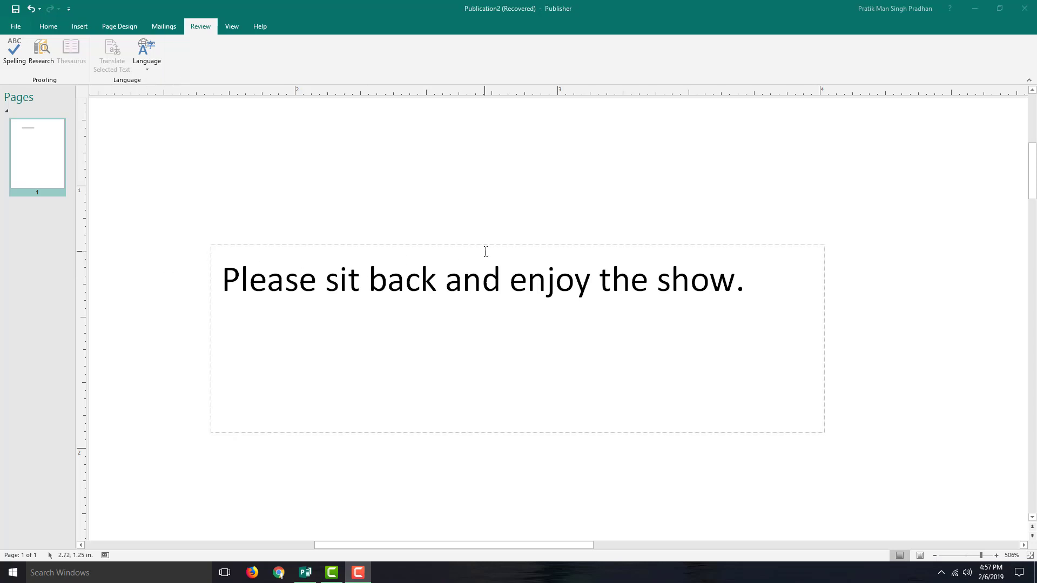
# Highlight the whole sentence 'Please sit back and enjoy the show.' in the text box.
pyautogui.click(501, 279)
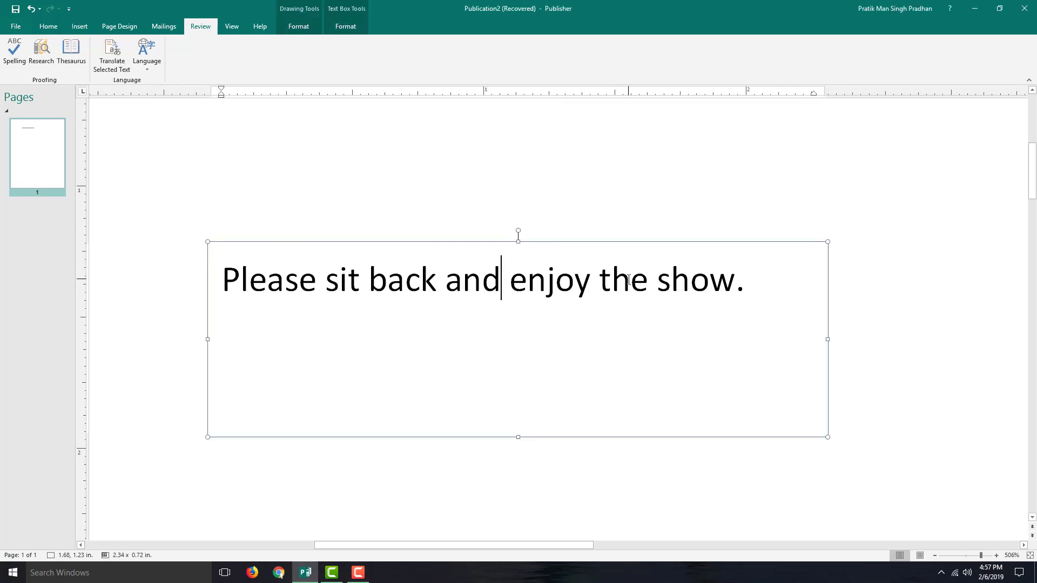
pyautogui.moveTo(792, 299); pyautogui.dragTo(276, 295)
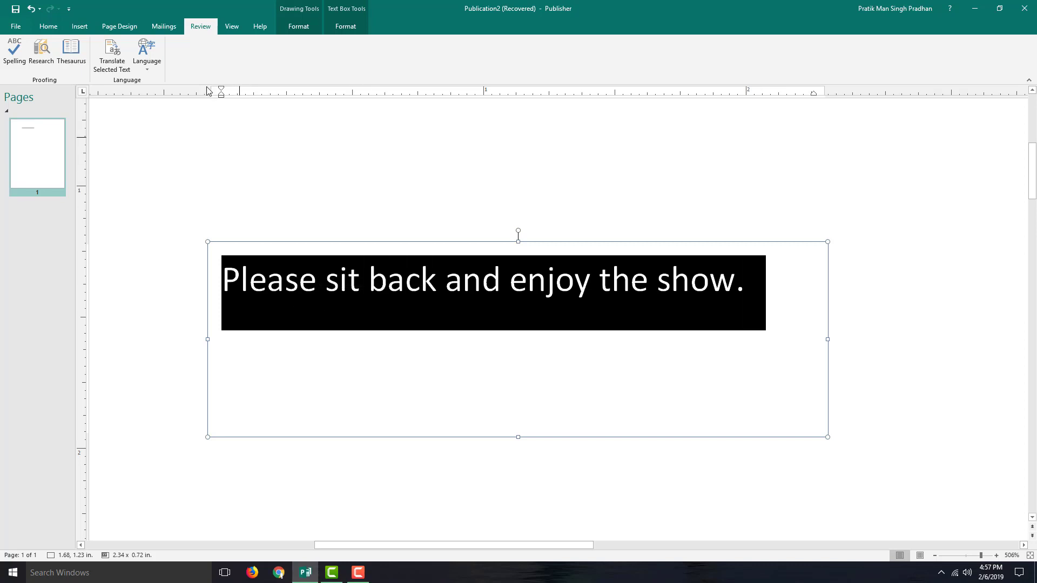
# Start Translate Selected Text and tick Don't show again on the confirmation prompt.
pyautogui.click(113, 57)
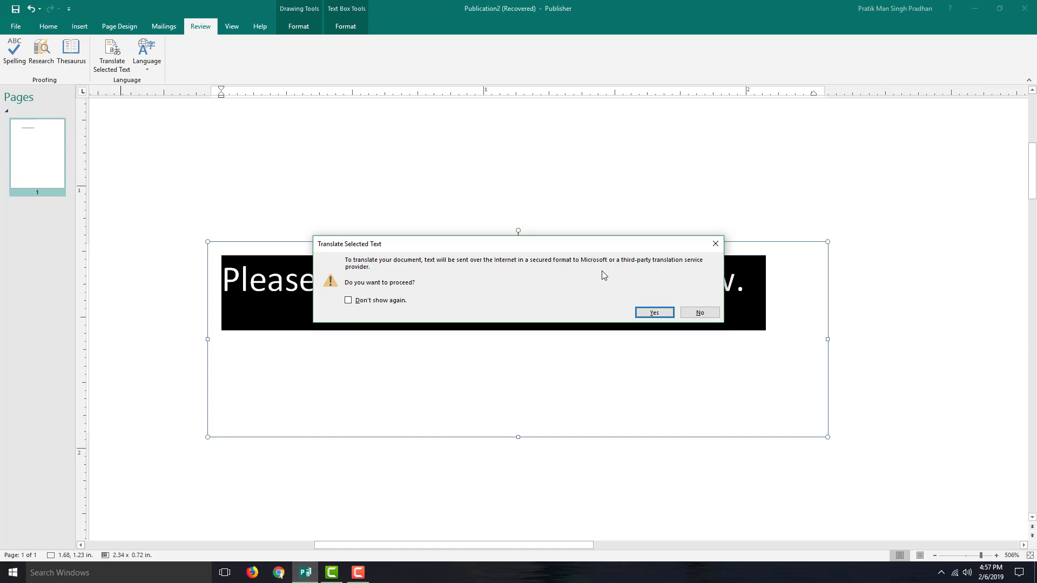
pyautogui.moveTo(550, 247); pyautogui.dragTo(535, 222)
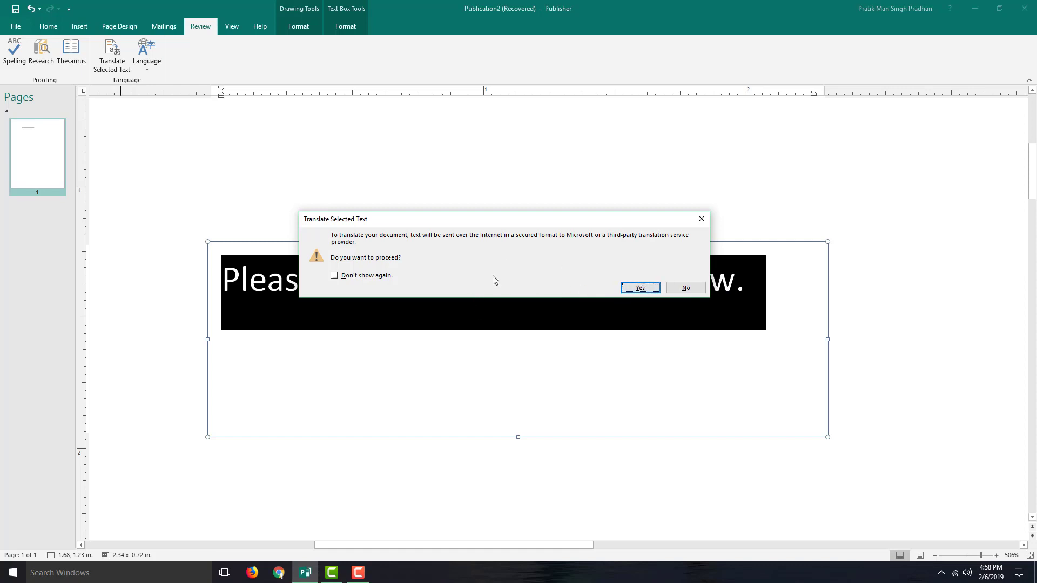
pyautogui.click(387, 279)
# Approve translation, insert and undo French, then insert the Hindi translation instead.
pyautogui.click(640, 288)
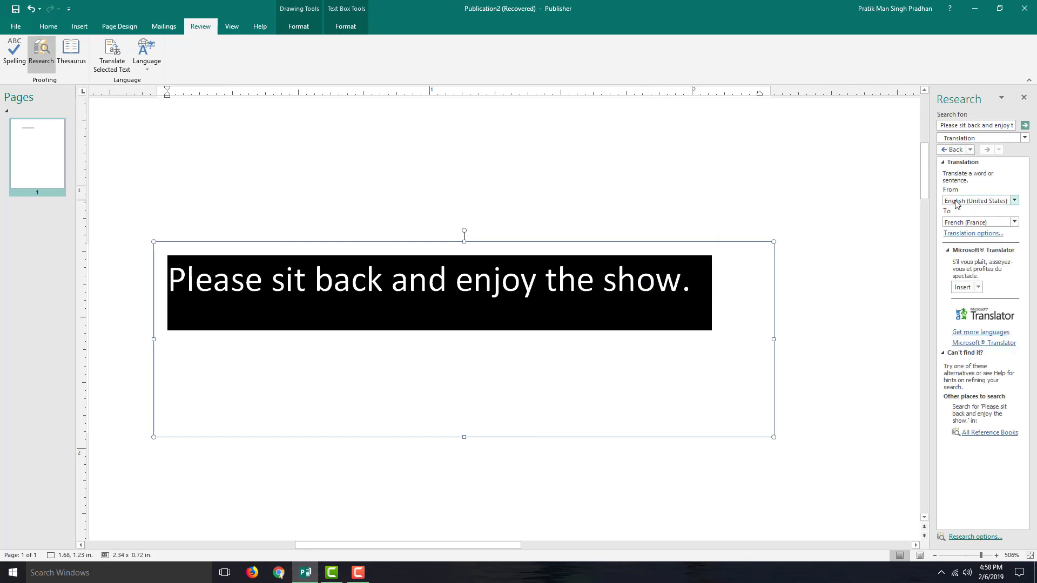
pyautogui.click(964, 289)
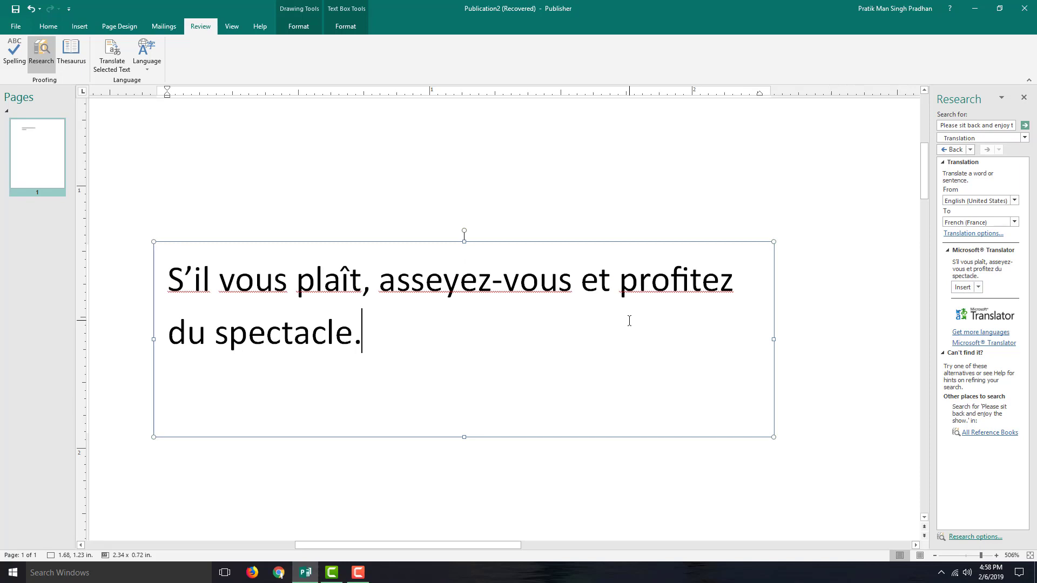
pyautogui.hotkey('ctrl', 'z')
pyautogui.click(1014, 222)
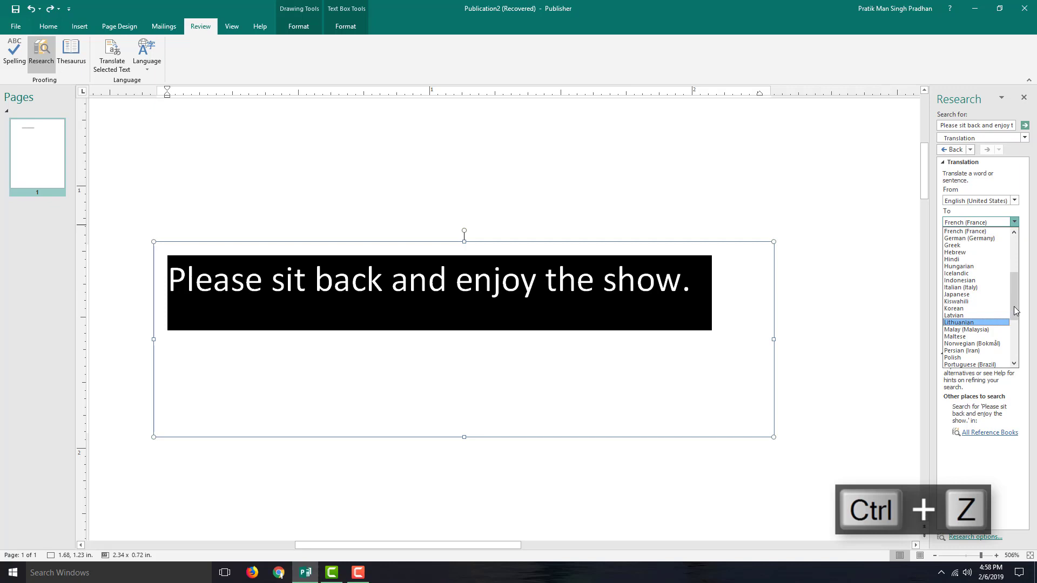
pyautogui.scroll(-2, 1015, 310)
pyautogui.scroll(3, 1016, 316)
pyautogui.click(953, 259)
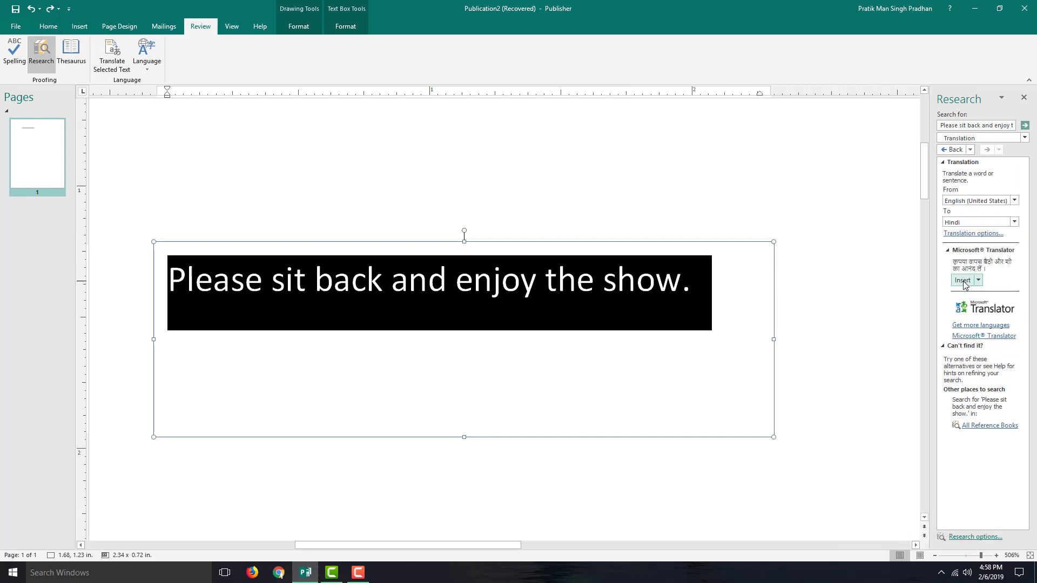
pyautogui.click(963, 280)
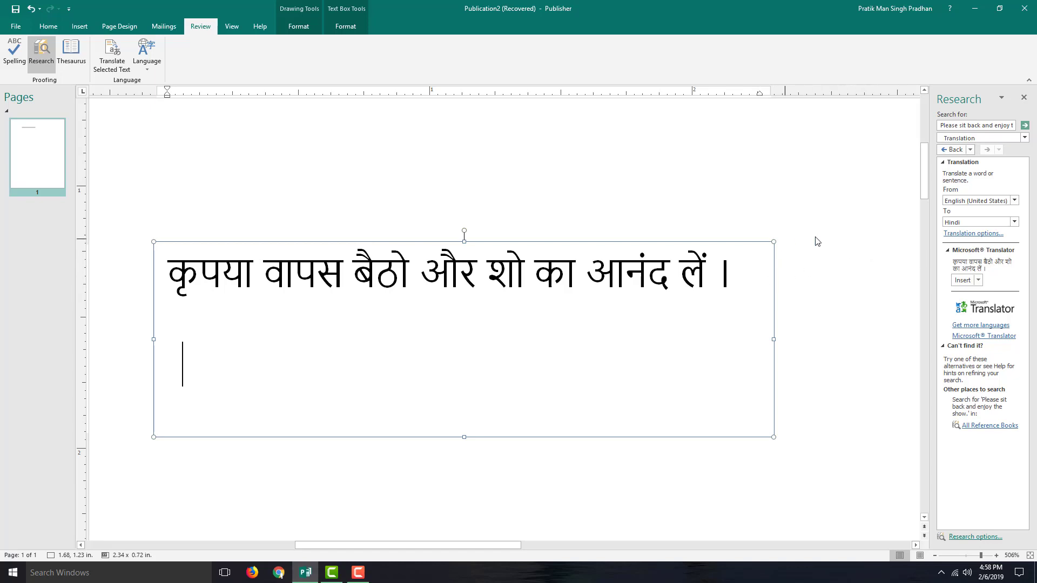
# Undo the Hindi text and insert the Korean translation on a new line below.
pyautogui.hotkey('ctrl', 'z')
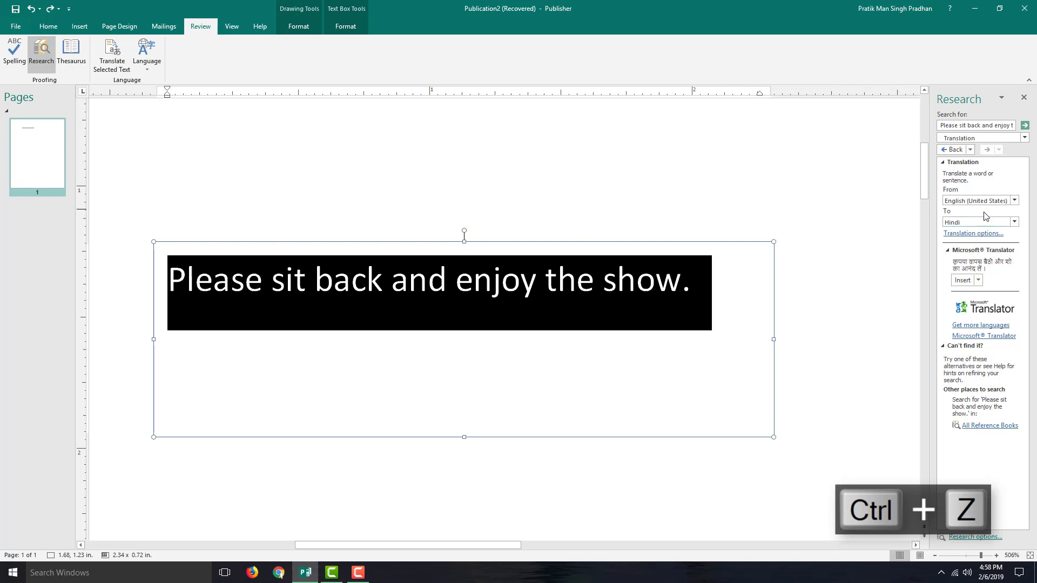
pyautogui.click(1013, 222)
pyautogui.scroll(-3, 998, 280)
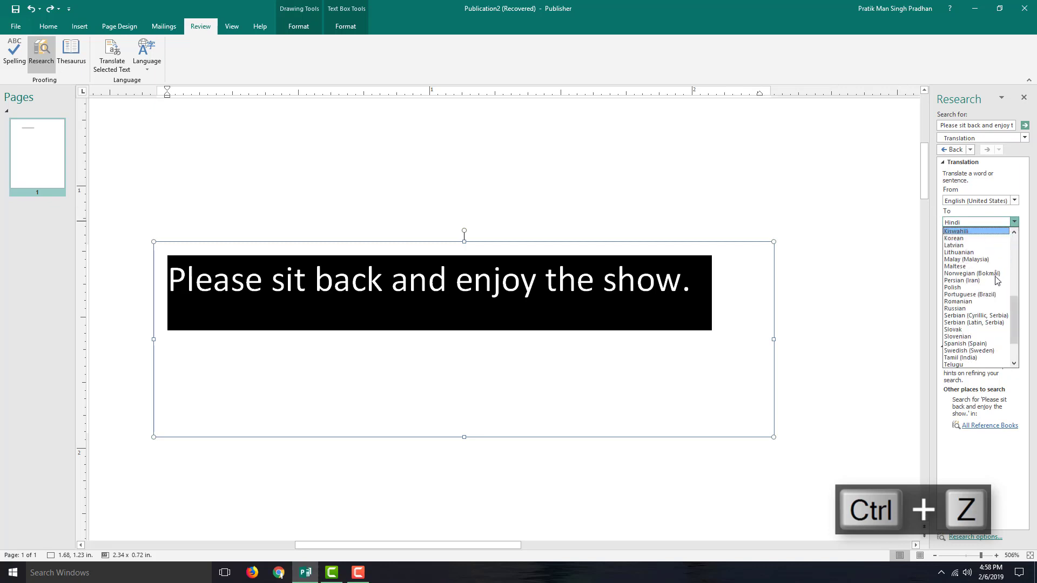
pyautogui.click(972, 243)
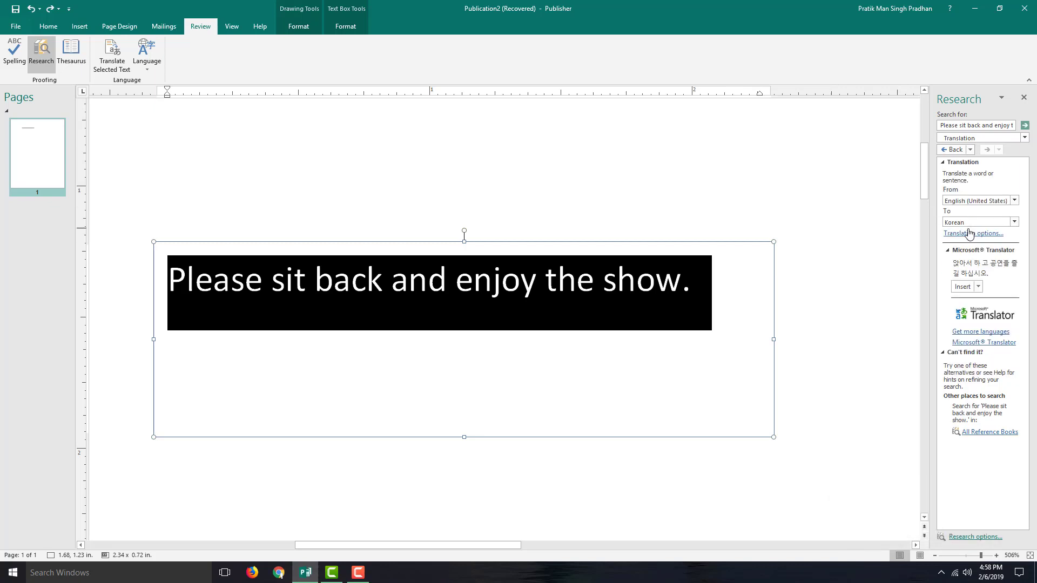
pyautogui.click(722, 286)
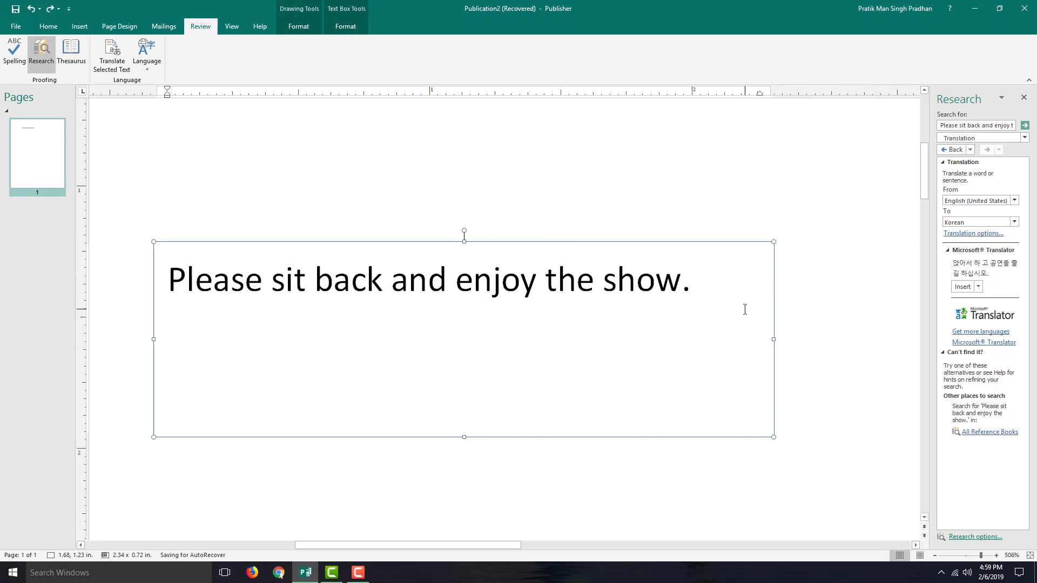
pyautogui.press('Return')
pyautogui.click(962, 288)
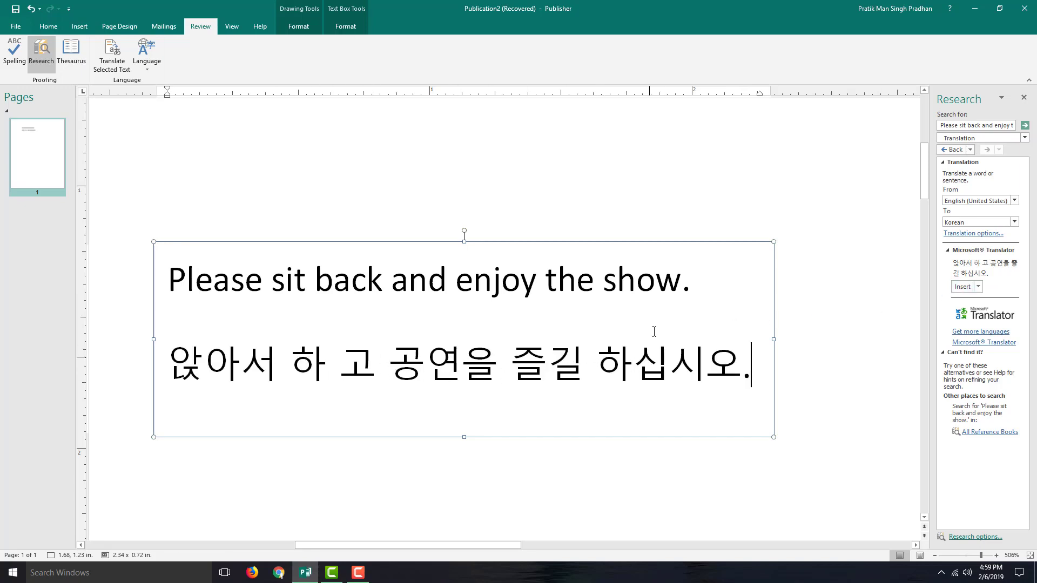
# Undo the accidental line join and place the cursor after the Korean sentence.
pyautogui.click(228, 309)
pyautogui.click(173, 355)
pyautogui.press('BackSpace')
pyautogui.hotkey('ctrl', 'z')
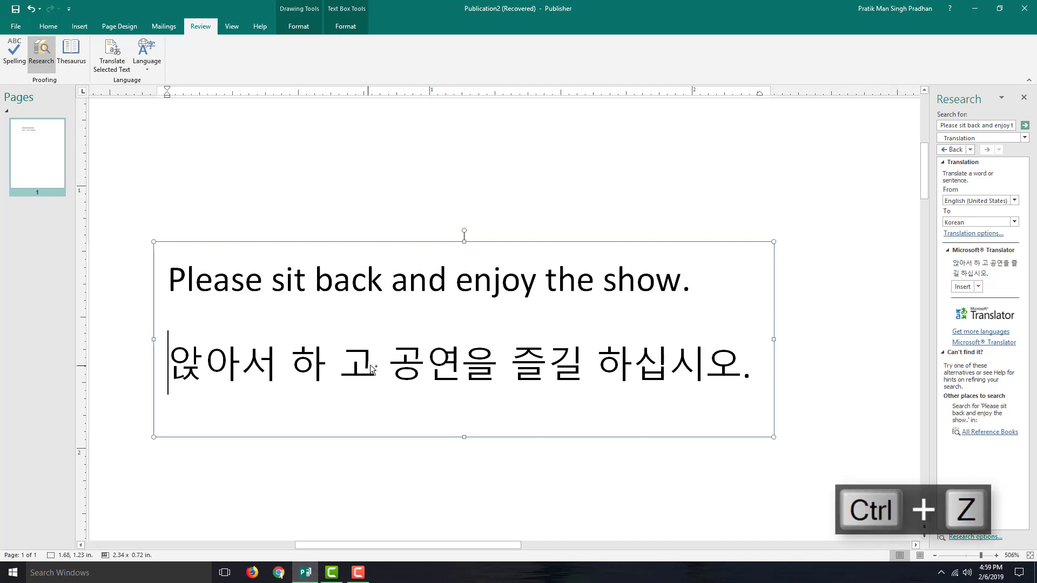
pyautogui.click(757, 358)
# Insert the French (France) translation on a new line, then return to page 1.
pyautogui.press('Return')
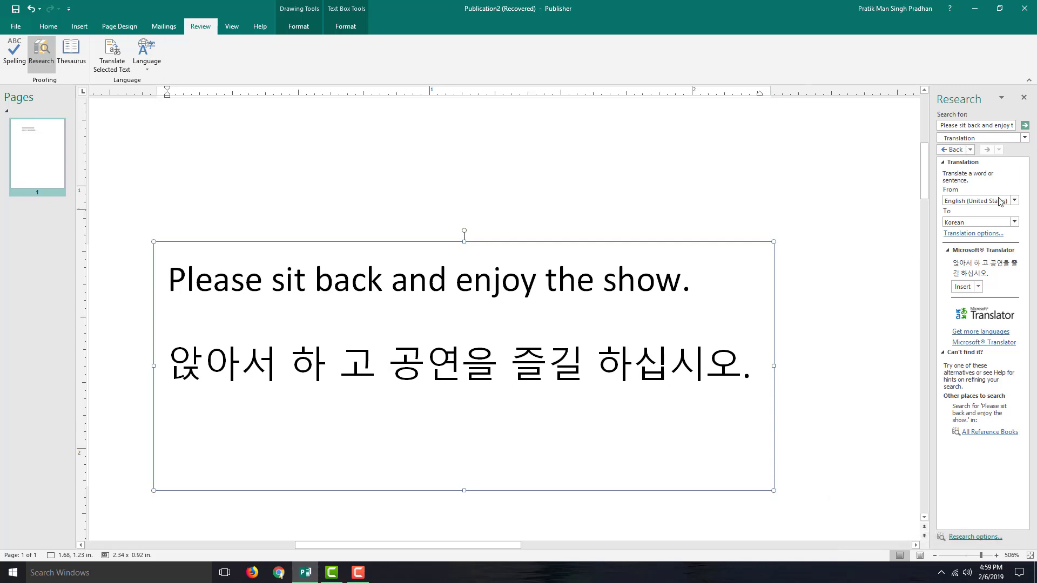
pyautogui.click(1013, 223)
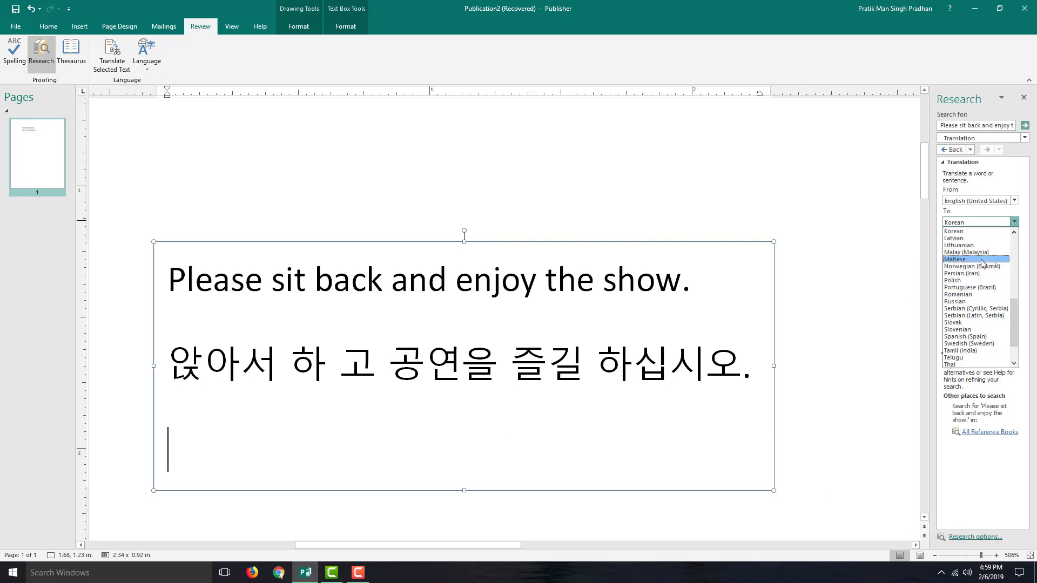
pyautogui.moveTo(1017, 314); pyautogui.dragTo(1018, 249)
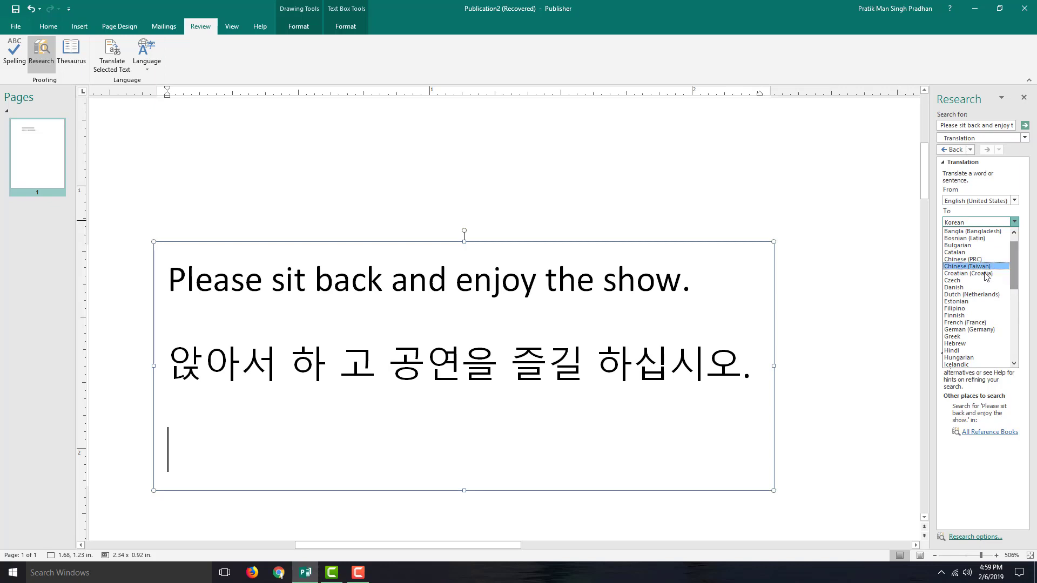
pyautogui.click(968, 331)
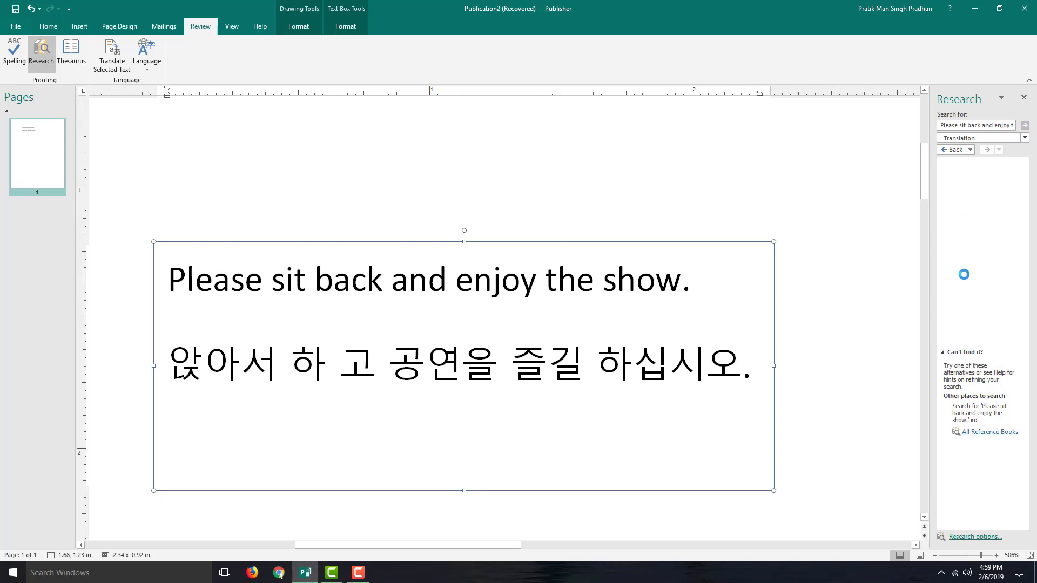
pyautogui.click(963, 287)
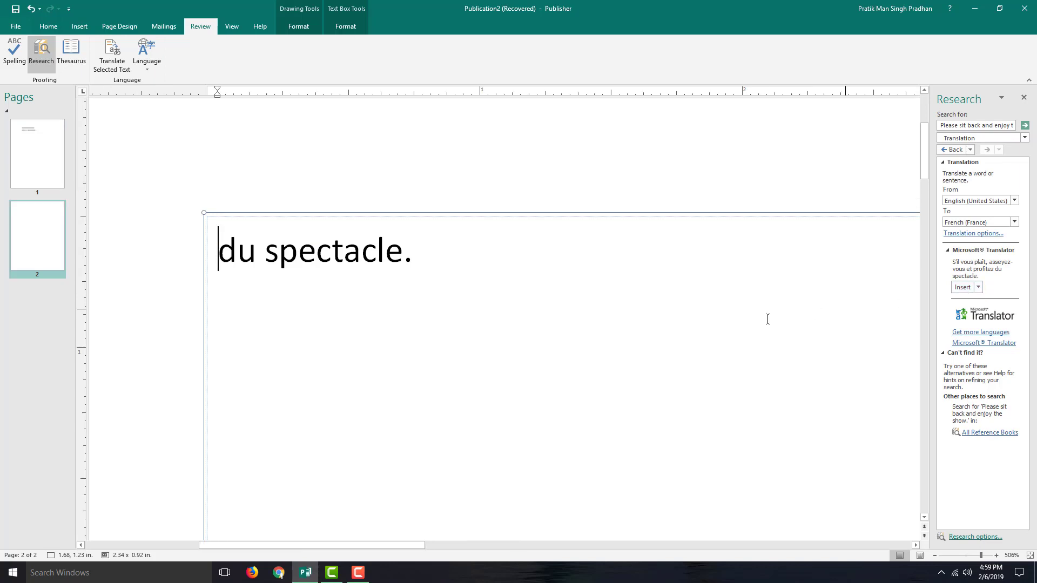
pyautogui.click(409, 148)
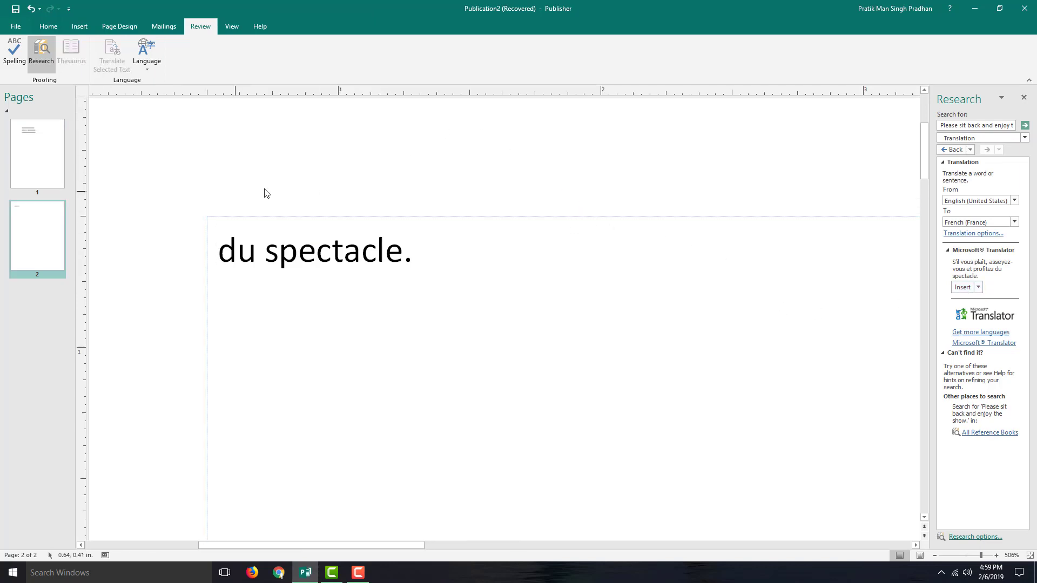
pyautogui.click(37, 158)
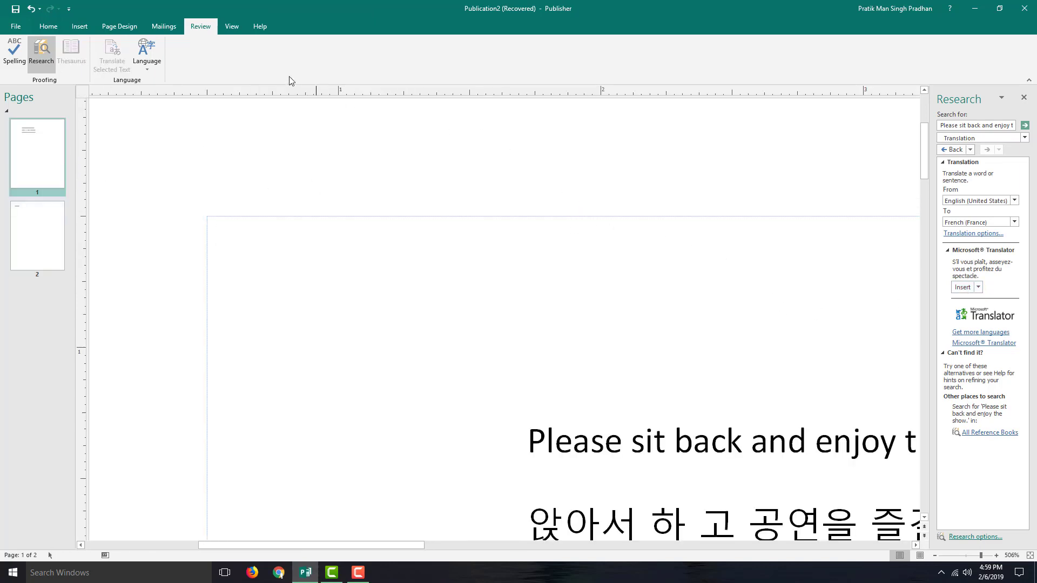
# Stretch the text box taller to show the French ending and move it up-left.
pyautogui.click(232, 26)
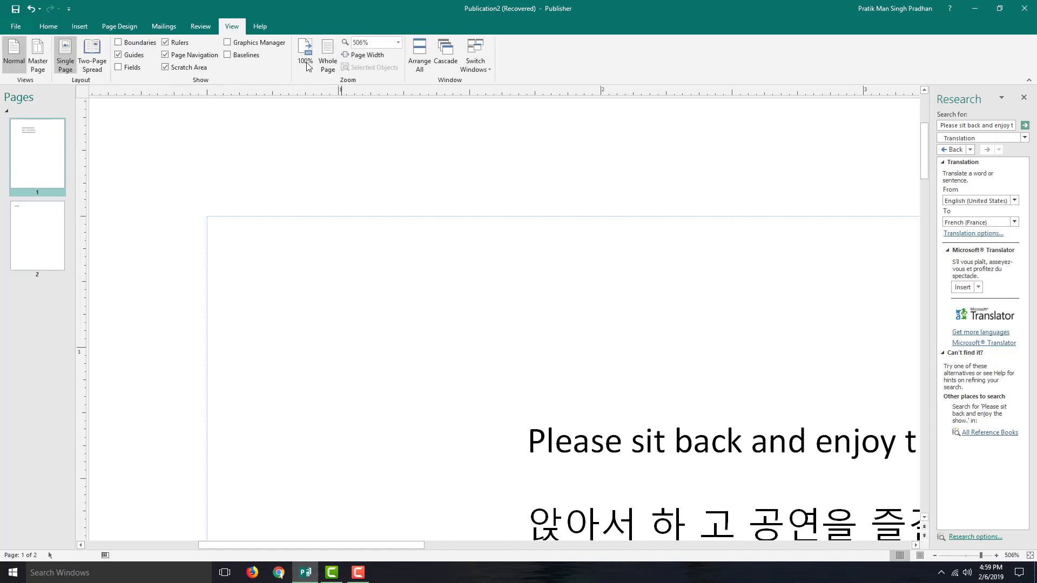
pyautogui.scroll(-1, 343, 174)
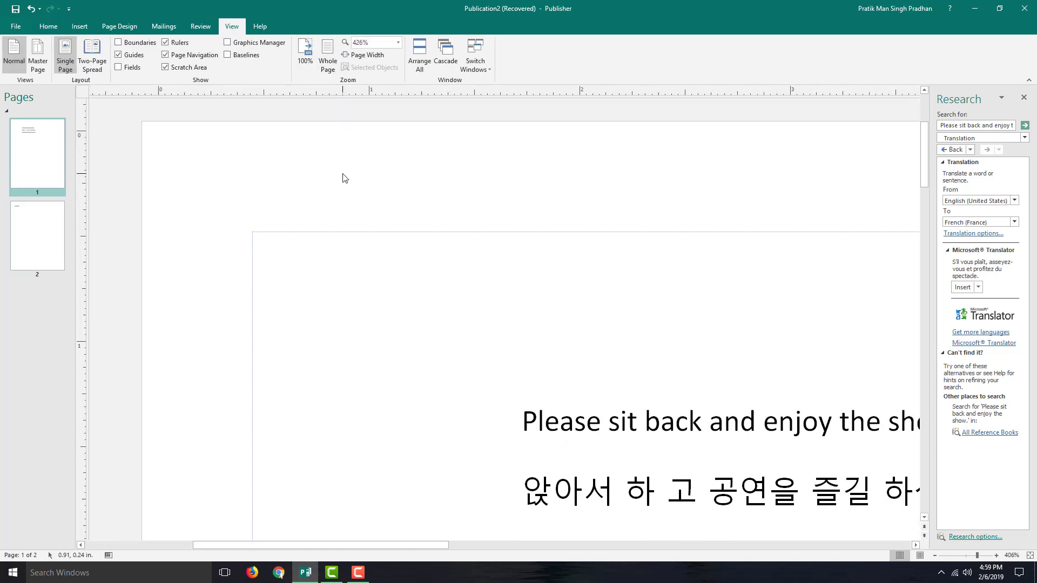
pyautogui.scroll(-2, 342, 173)
pyautogui.click(770, 409)
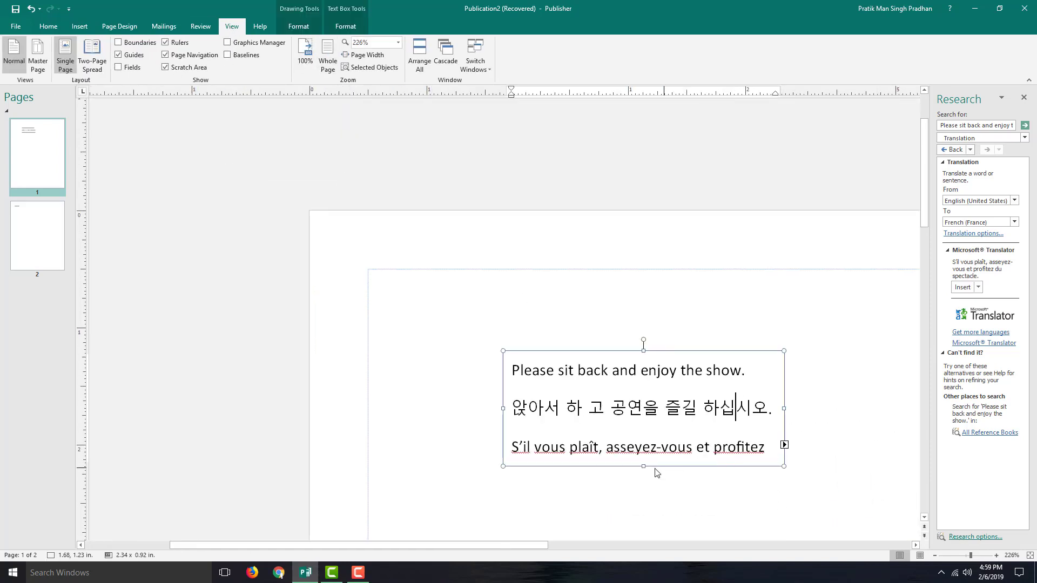
pyautogui.moveTo(643, 464); pyautogui.dragTo(644, 502)
pyautogui.click(794, 386)
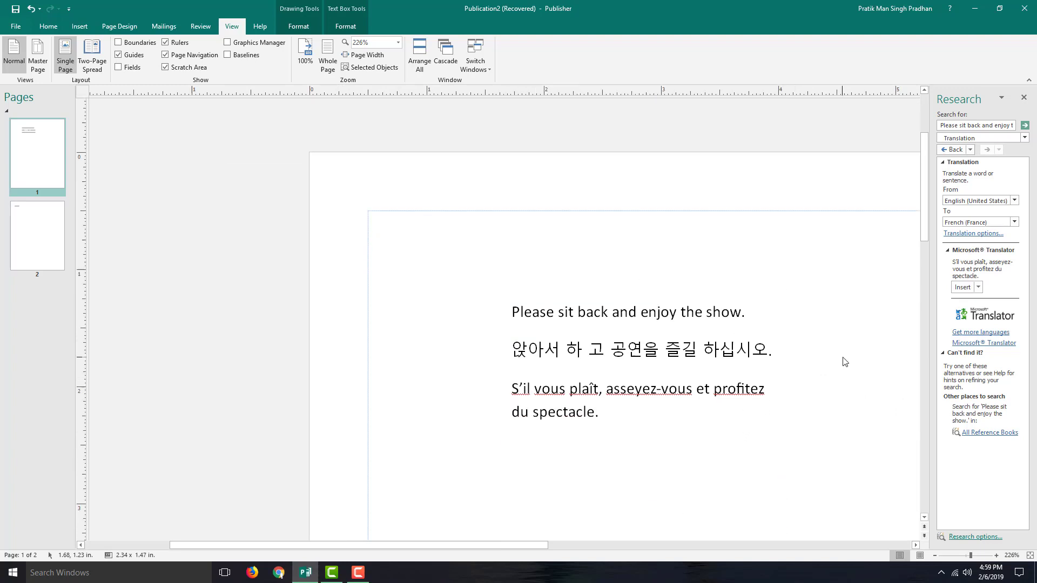
pyautogui.scroll(1, 794, 386)
pyautogui.scroll(1, 794, 386)
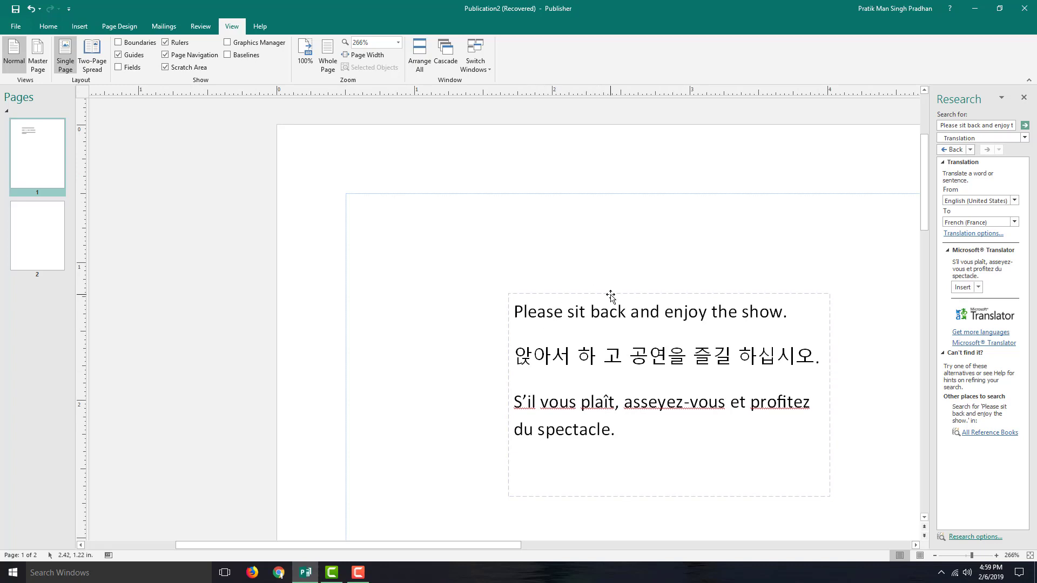
pyautogui.moveTo(613, 295); pyautogui.dragTo(526, 242)
pyautogui.click(800, 274)
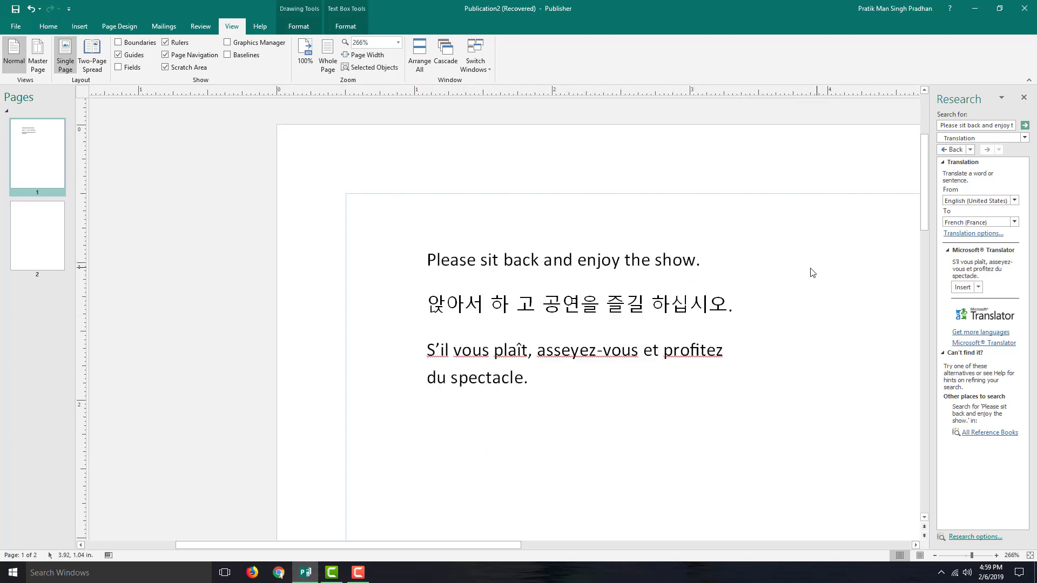